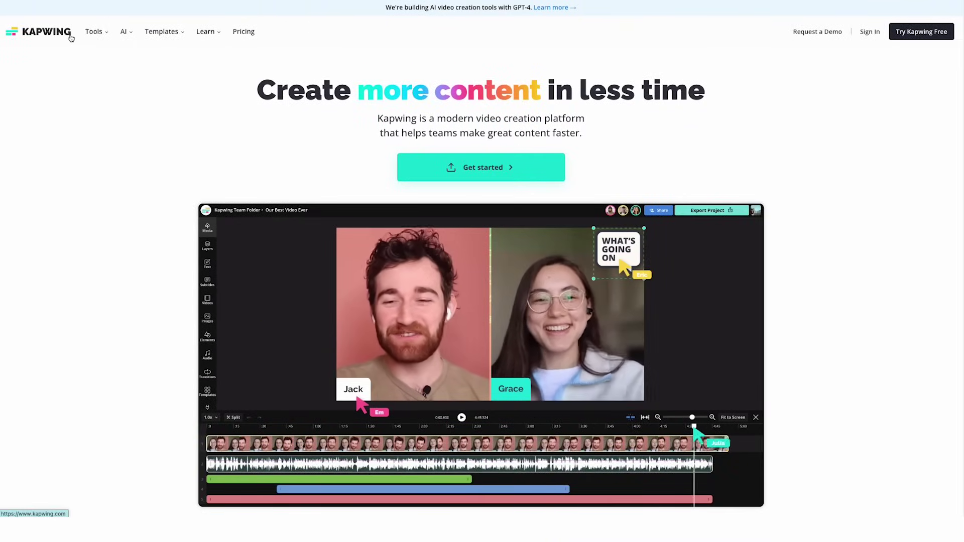
# - Look through Kapwing's Tools, AI and Templates menus in the top navigation bar
pyautogui.click(92, 32)
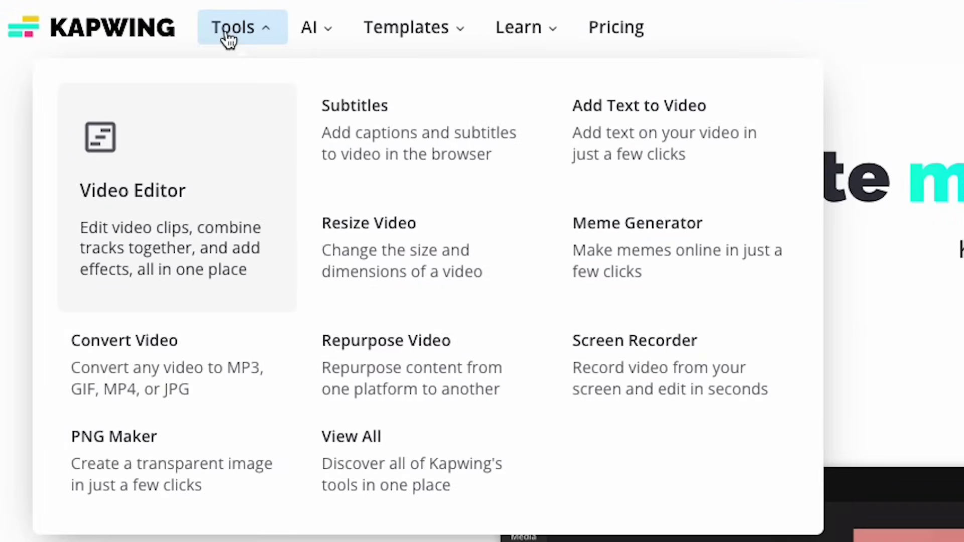
pyautogui.click(323, 39)
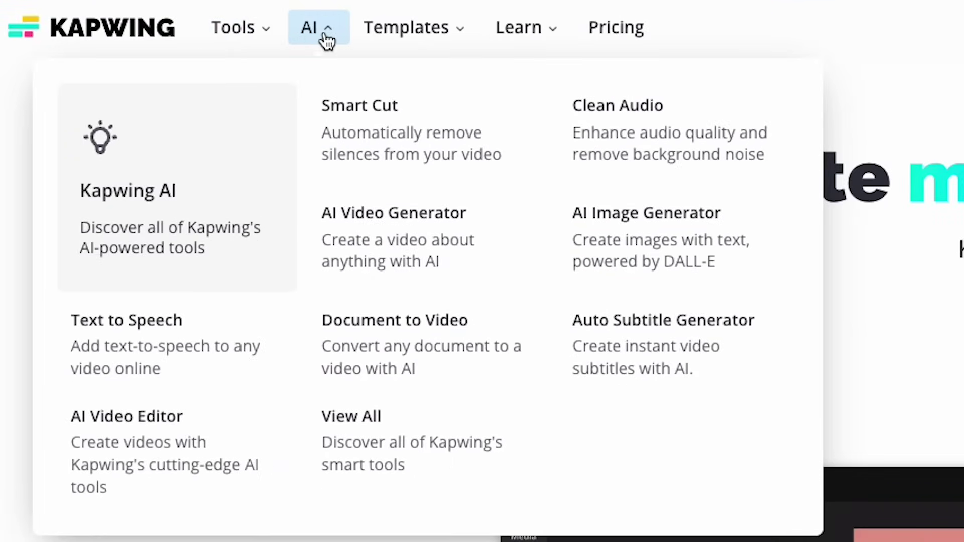
pyautogui.click(372, 39)
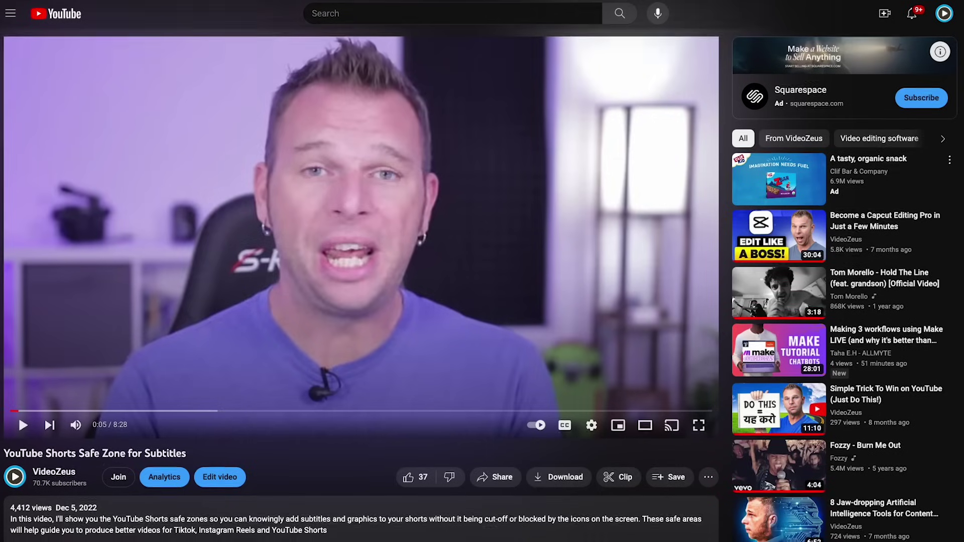
# - Go to your YouTube channel's Videos list and scroll down to find the target video
pyautogui.scroll(-2, 961, 87)
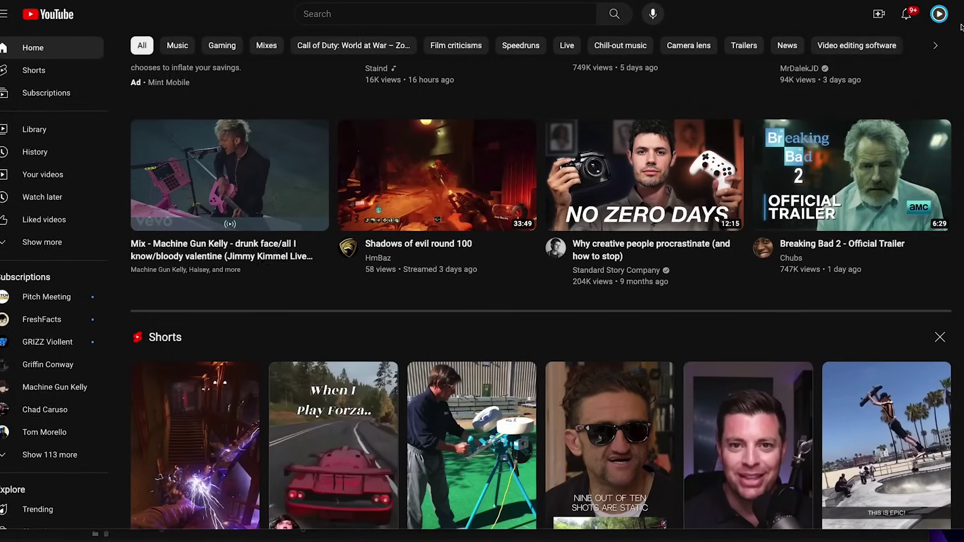
pyautogui.click(941, 14)
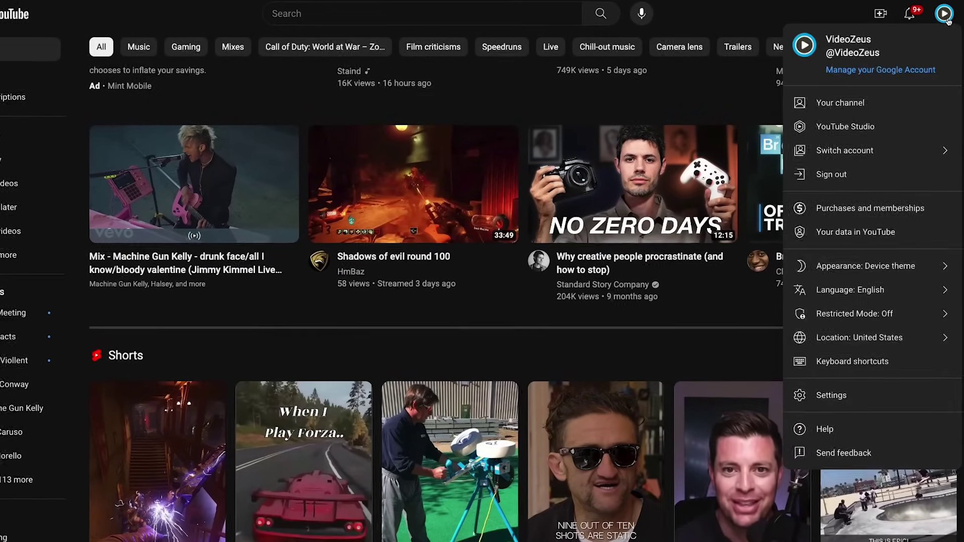
pyautogui.click(851, 105)
pyautogui.click(280, 264)
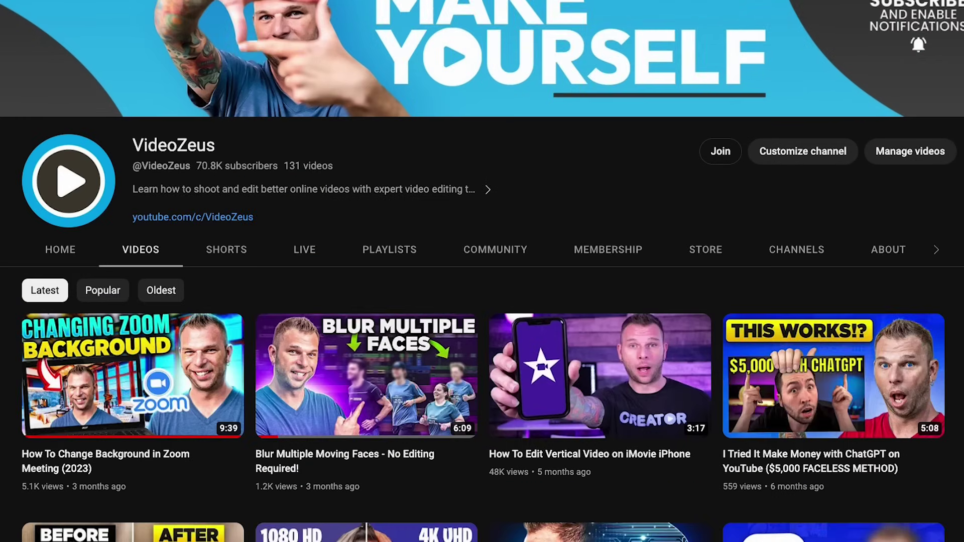
pyautogui.scroll(-6, 481, 271)
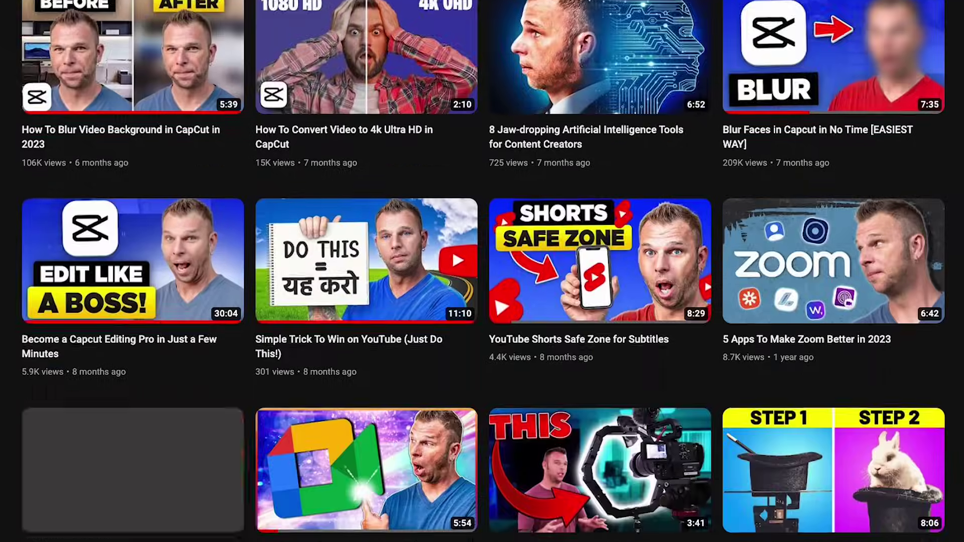
pyautogui.scroll(-15, 482, 271)
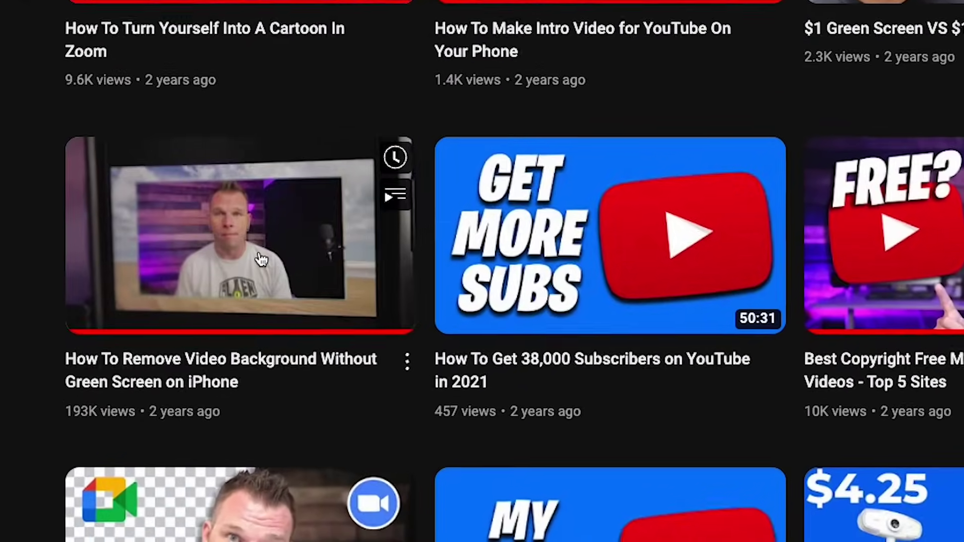
# - Open 'How To Remove Video Background Without Green Screen on iPhone' and copy its share link
pyautogui.click(181, 316)
pyautogui.click(537, 434)
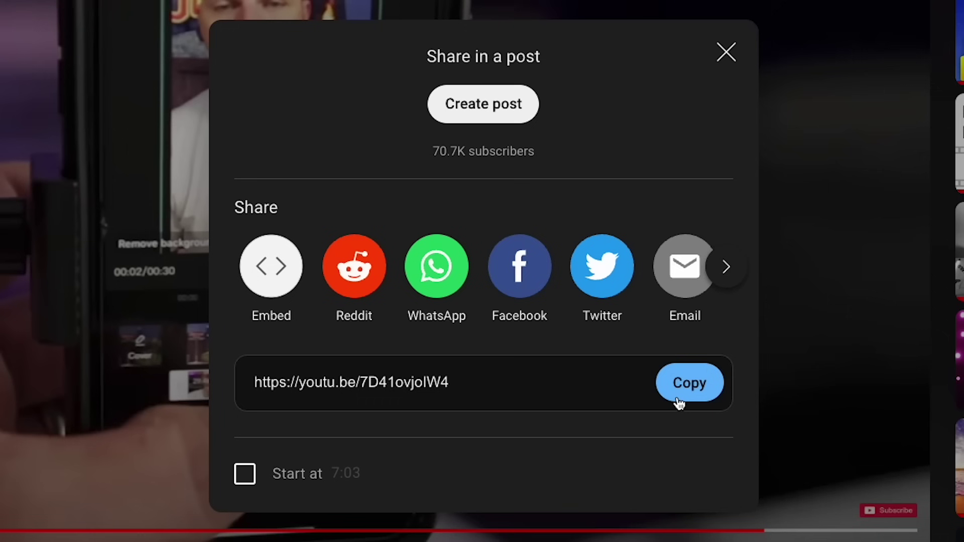
pyautogui.click(681, 397)
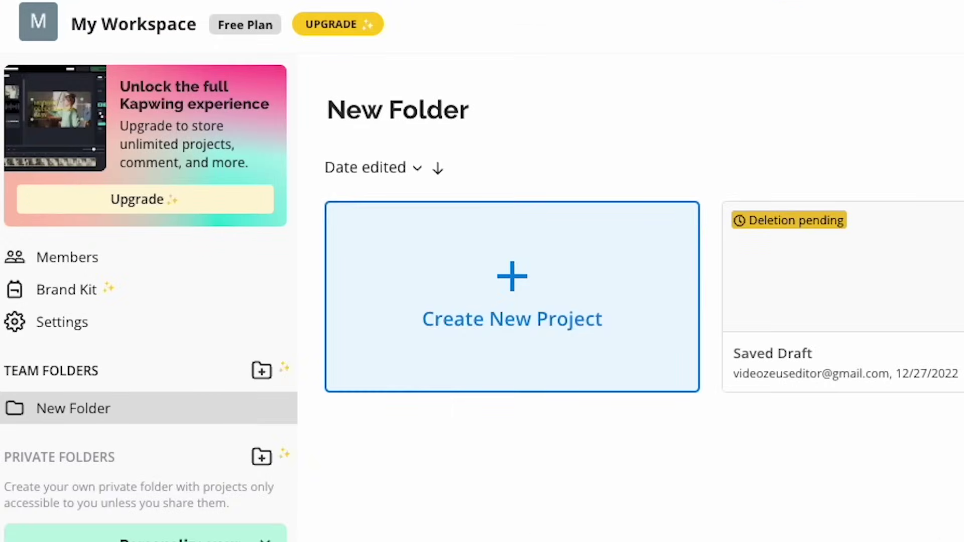
# - Create a new project from the pasted YouTube link and scrub the timeline to about 0:31
pyautogui.click(493, 315)
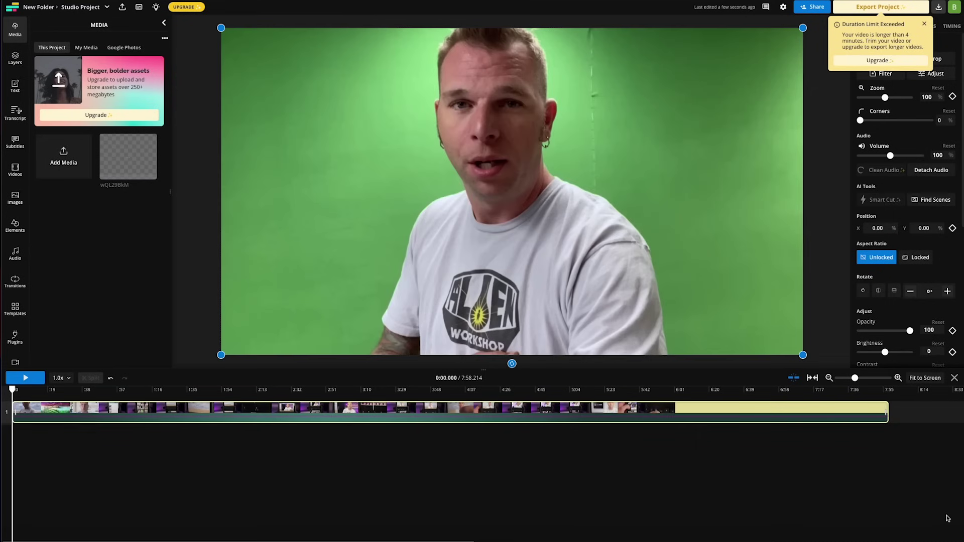
pyautogui.click(36, 390)
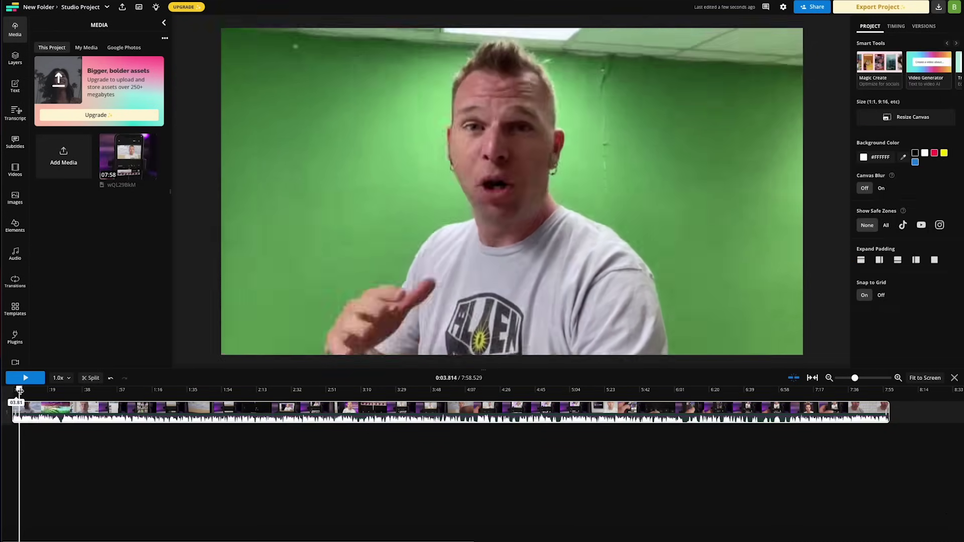
pyautogui.moveTo(36, 389); pyautogui.dragTo(406, 390)
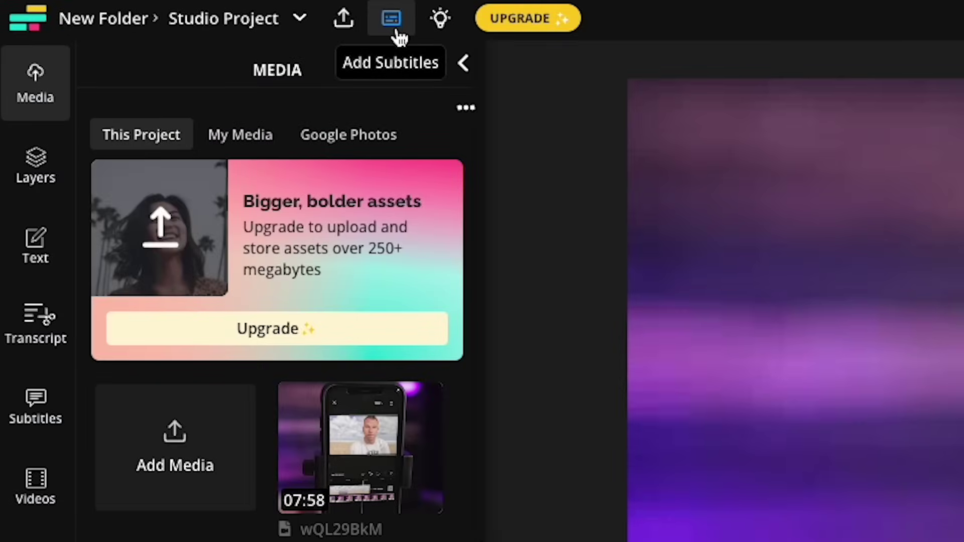
# - Open Add Subtitles and pick the Auto subtitles option for the video
pyautogui.click(398, 32)
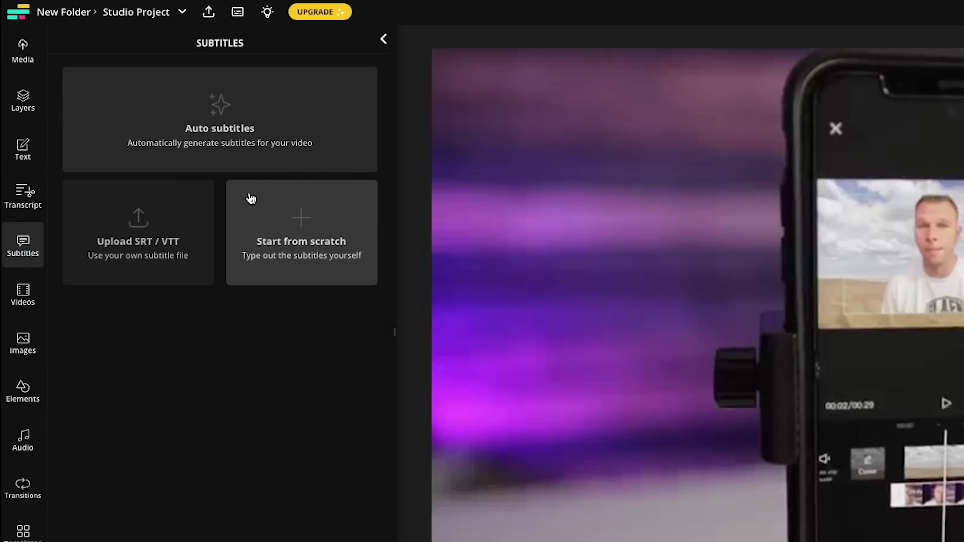
pyautogui.click(246, 158)
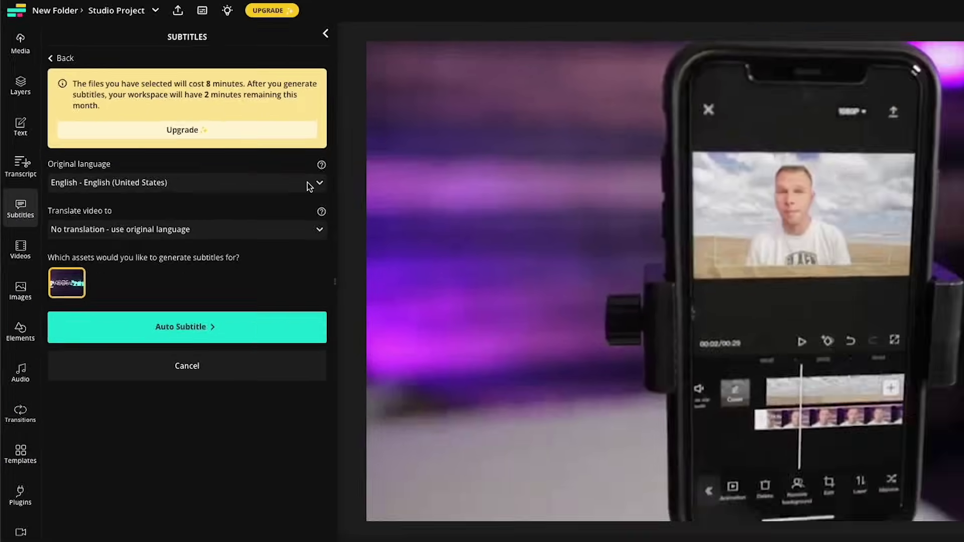
pyautogui.click(621, 359)
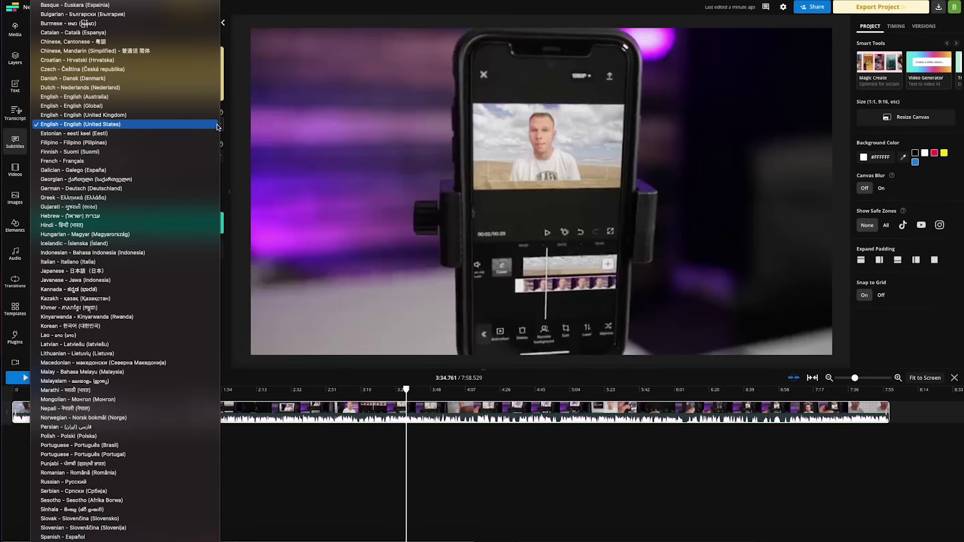
pyautogui.click(215, 126)
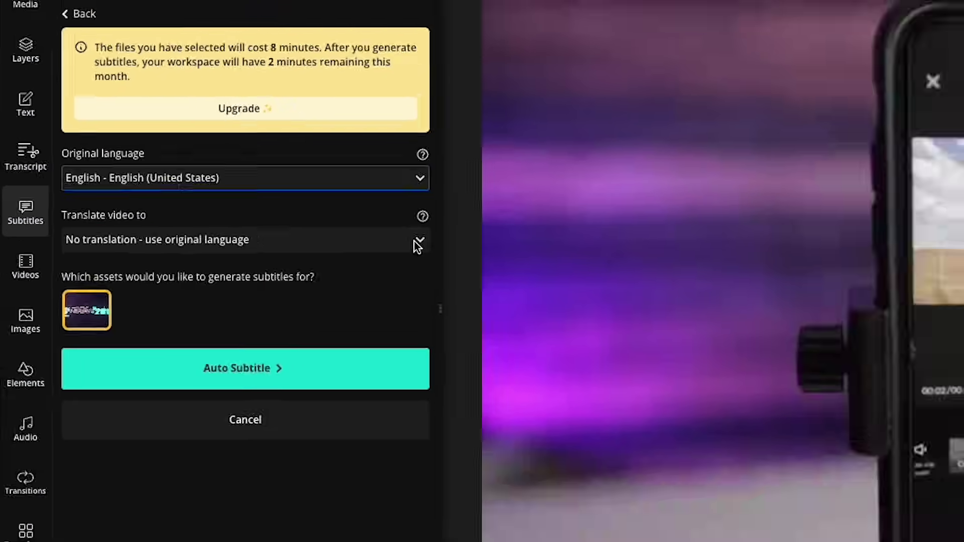
pyautogui.click(616, 329)
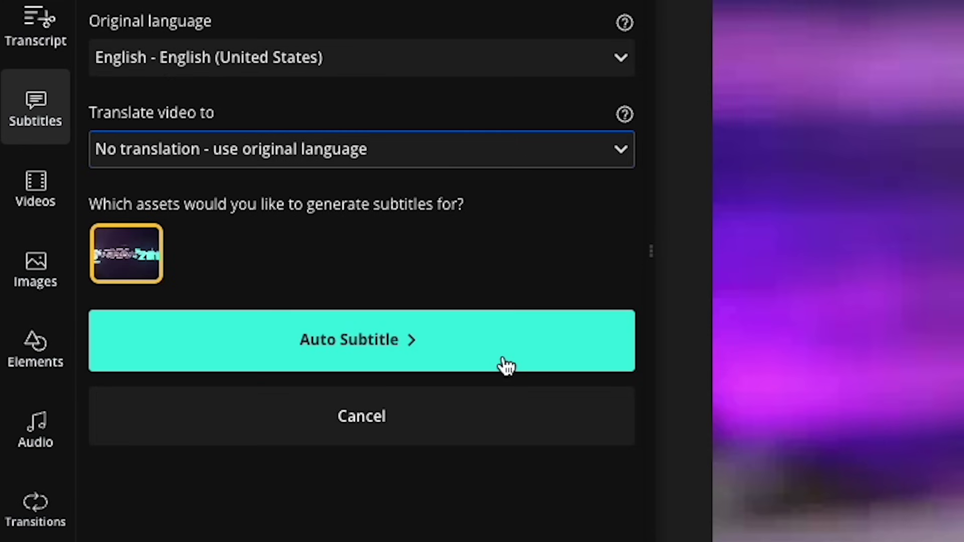
# - Run Auto Subtitle to generate English subtitles for the full 7:58 video
pyautogui.click(506, 366)
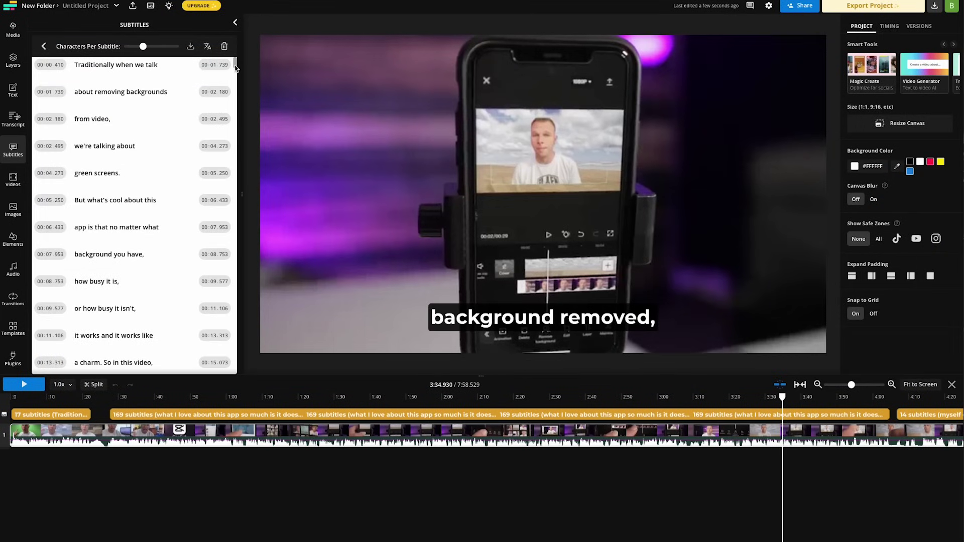
# - Jump to the 'it works and it works like' subtitle, scrub to about 0:29, and play
pyautogui.moveTo(235, 69)
pyautogui.mouseDown()
pyautogui.moveTo(234, 90)
pyautogui.moveTo(234, 64)
pyautogui.mouseUp()
pyautogui.click(60, 397)
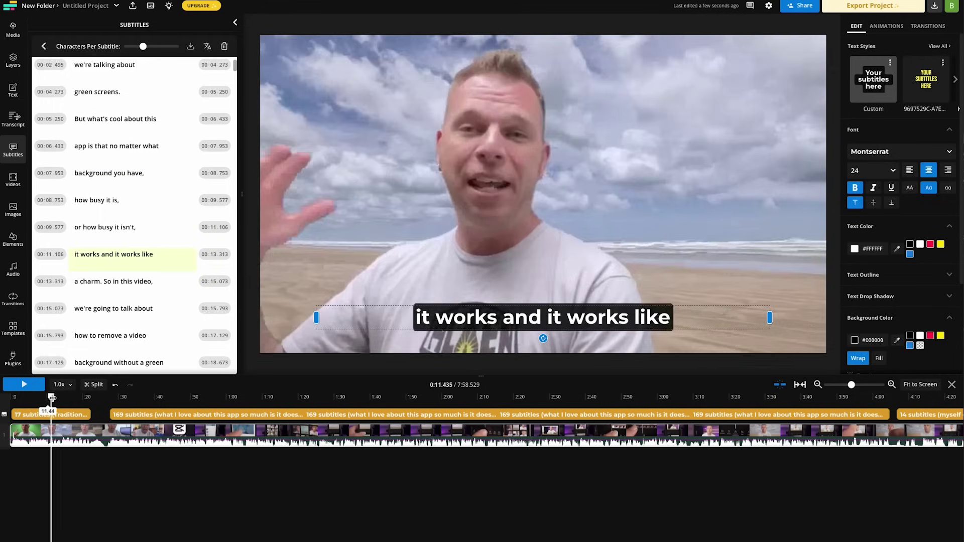
pyautogui.moveTo(63, 397); pyautogui.dragTo(148, 398)
pyautogui.click(34, 389)
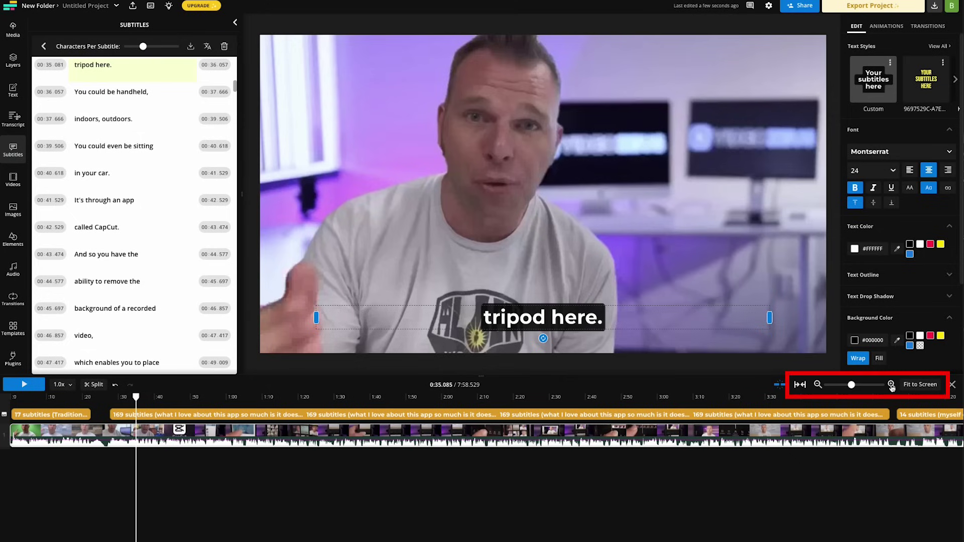
# - Zoom the timeline in three levels and select the subtitle block near 0:34
pyautogui.click(891, 384)
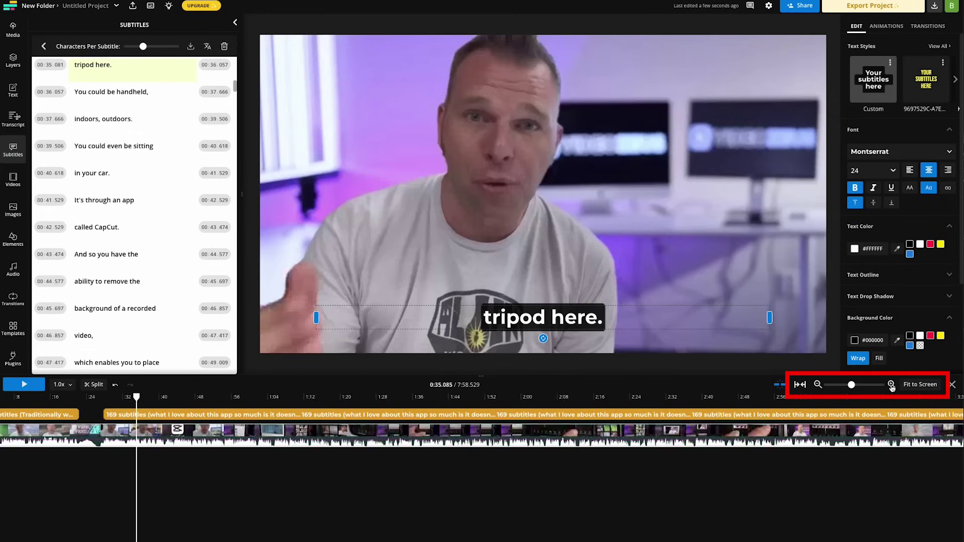
pyautogui.click(891, 385)
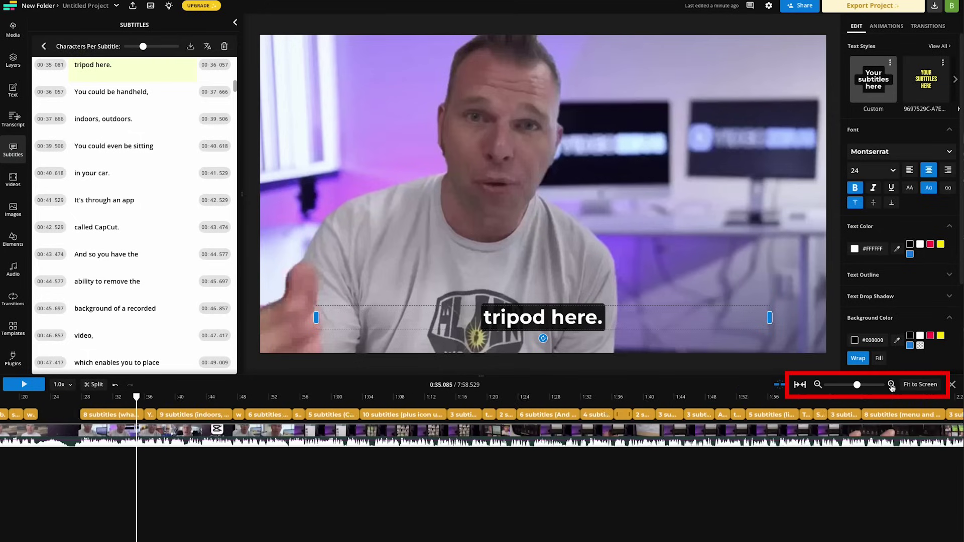
pyautogui.click(891, 385)
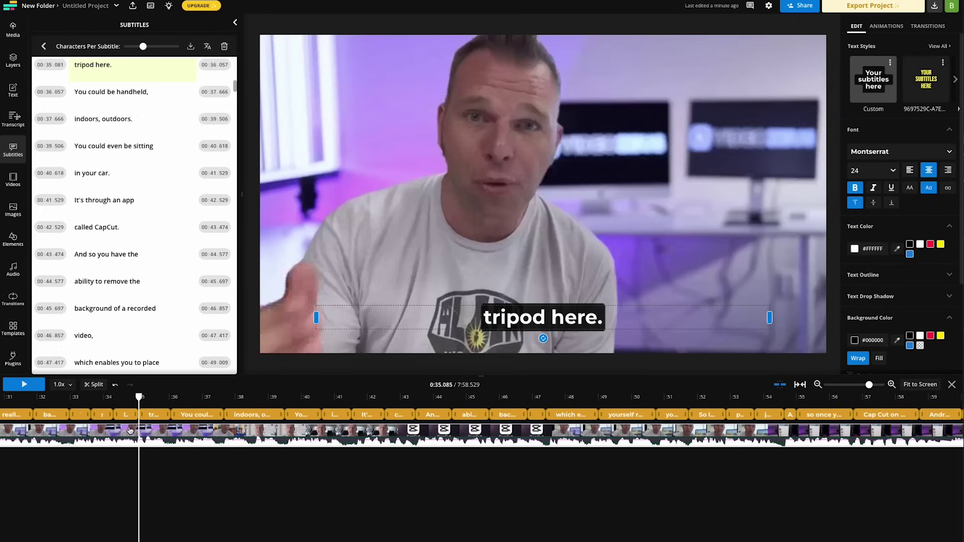
pyautogui.click(126, 418)
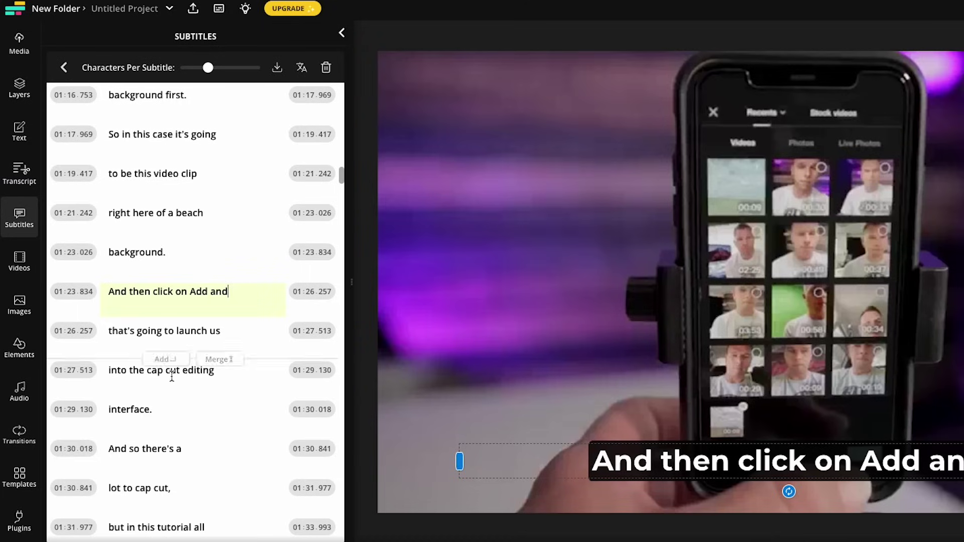
# - Correct the misspelled 'Caput' to 'CapCut' in the 'into the CapCut editing' subtitle
pyautogui.click(163, 368)
pyautogui.moveTo(165, 392)
pyautogui.click(171, 370)
pyautogui.press('BackSpace')
pyautogui.press('BackSpace')
pyautogui.press('BackSpace')
pyautogui.press('BackSpace')
pyautogui.press('BackSpace')
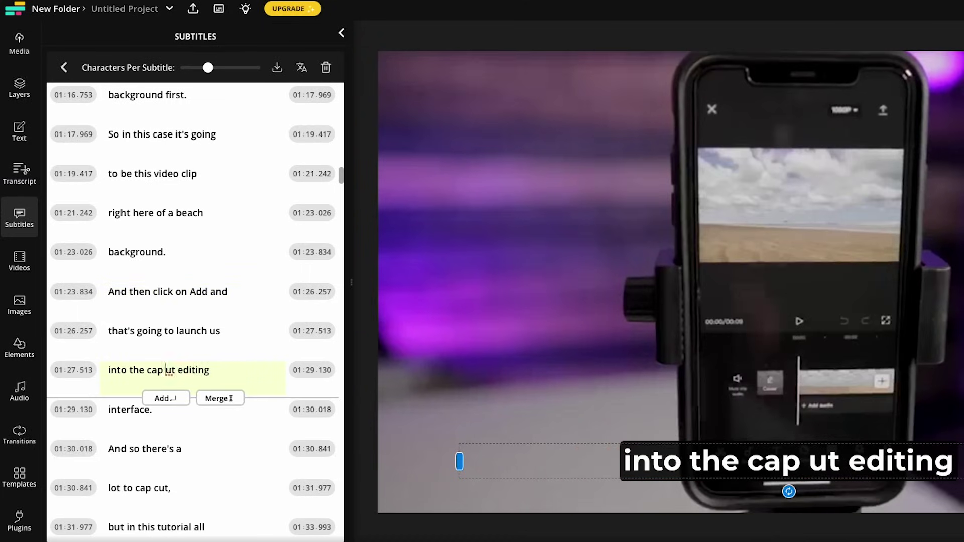
pyautogui.write('CapC')
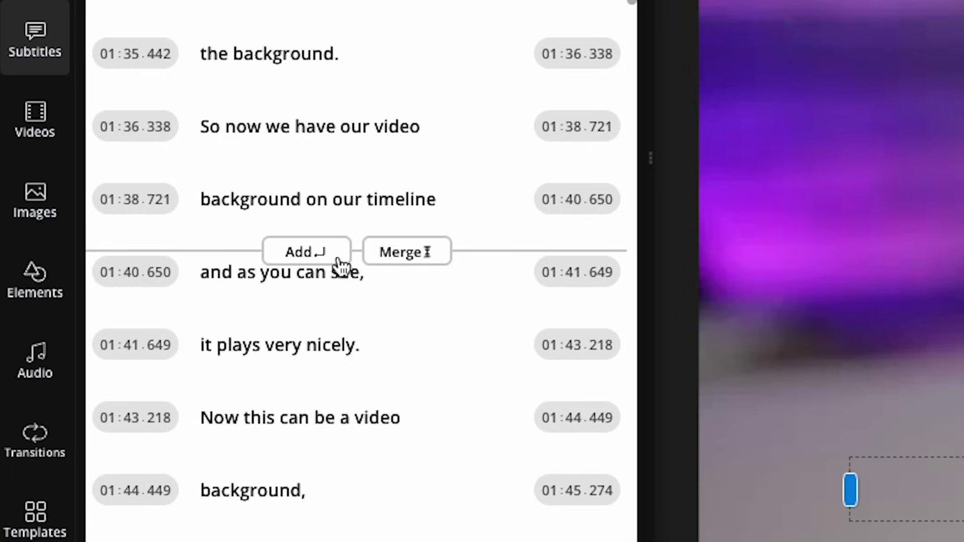
# - Merge 'and as you can see,' into the previous subtitle line, discarding an accidental empty row
pyautogui.click(339, 258)
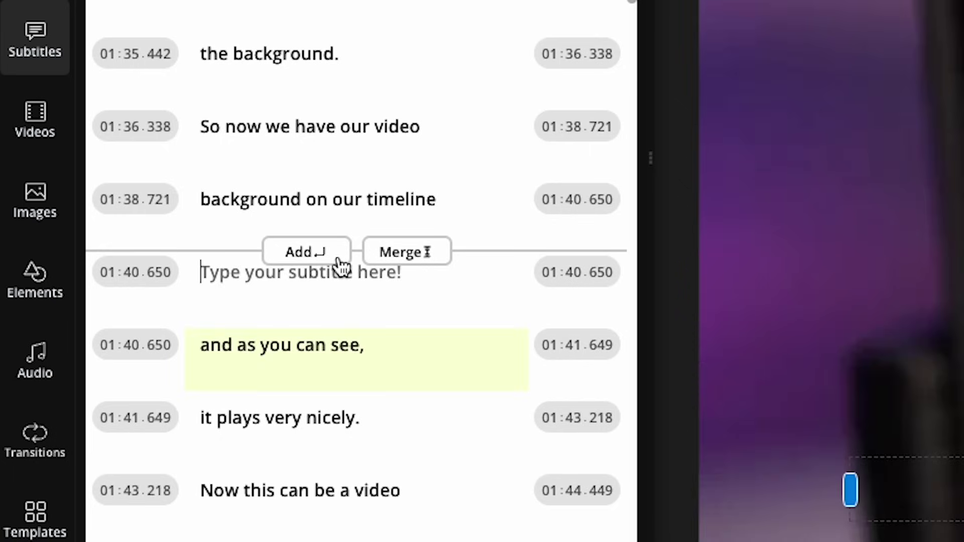
pyautogui.click(416, 255)
pyautogui.click(418, 262)
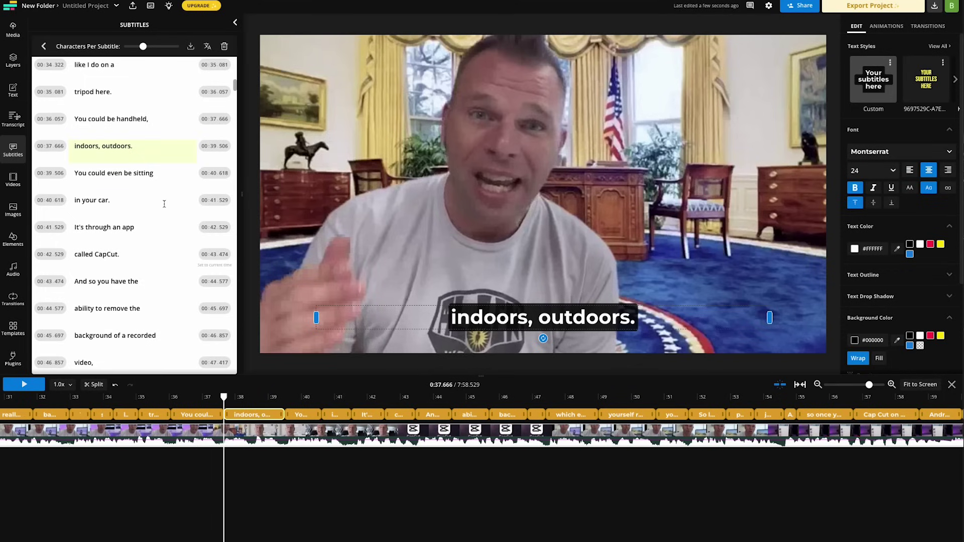
pyautogui.scroll(-5, 149, 155)
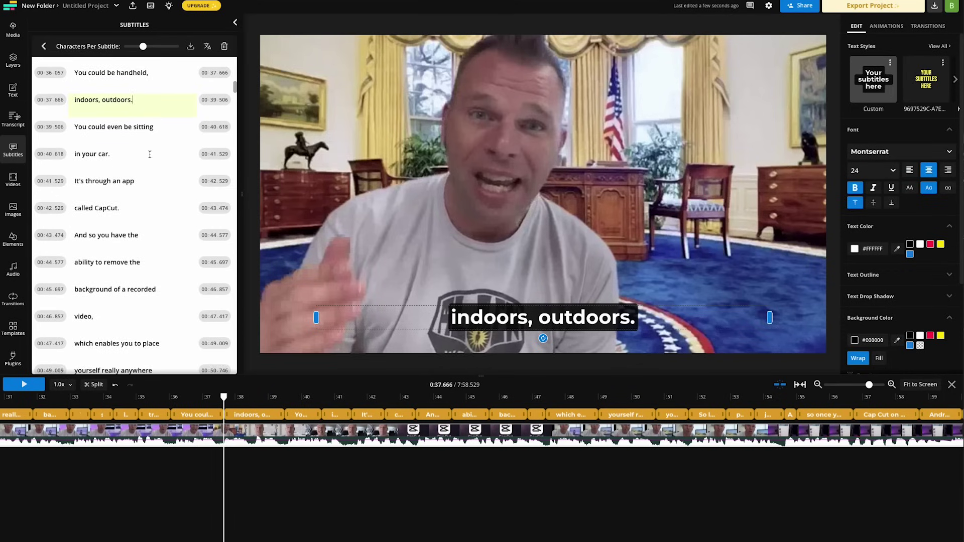
pyautogui.scroll(-8, 150, 154)
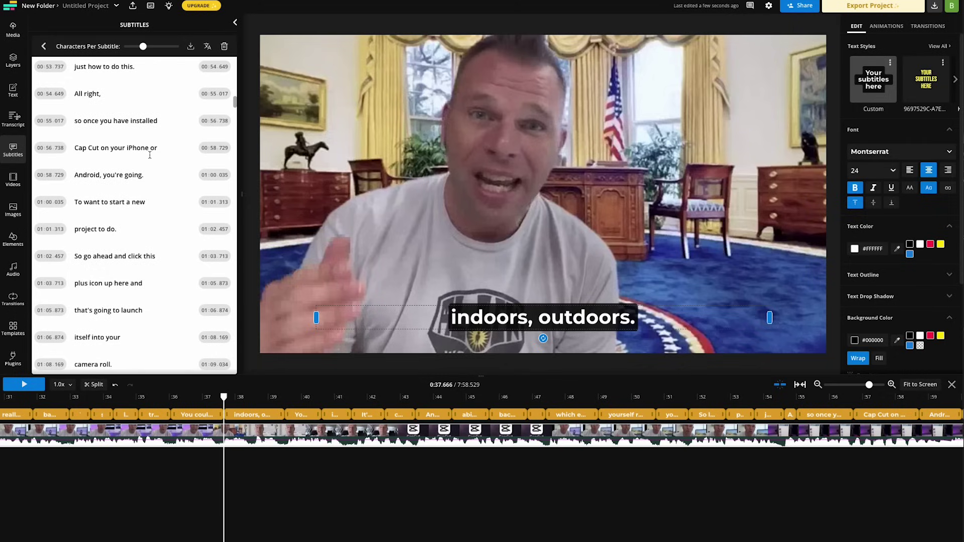
pyautogui.scroll(-2, 149, 158)
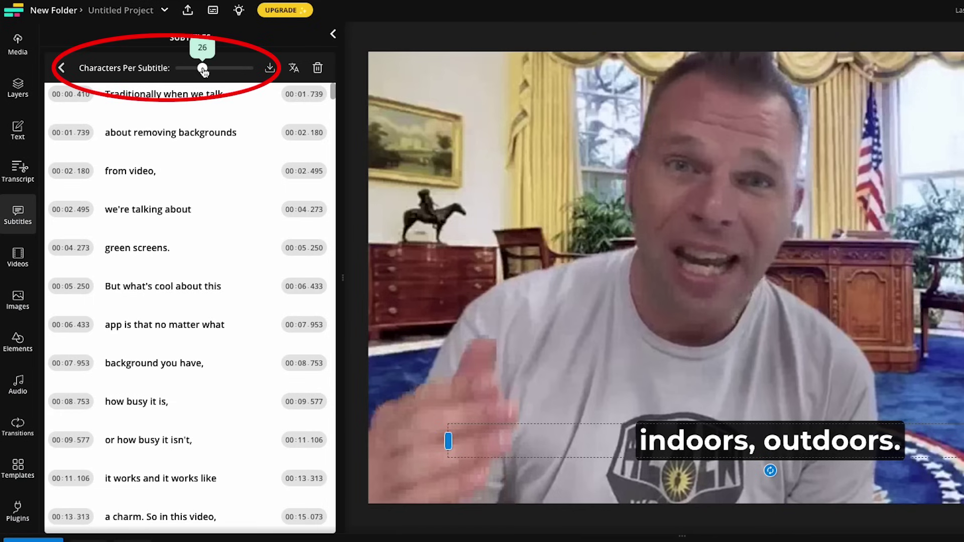
# - Widen captions to 54 characters, merge one line, then shrink them to single words and review
pyautogui.moveTo(203, 70); pyautogui.dragTo(251, 73)
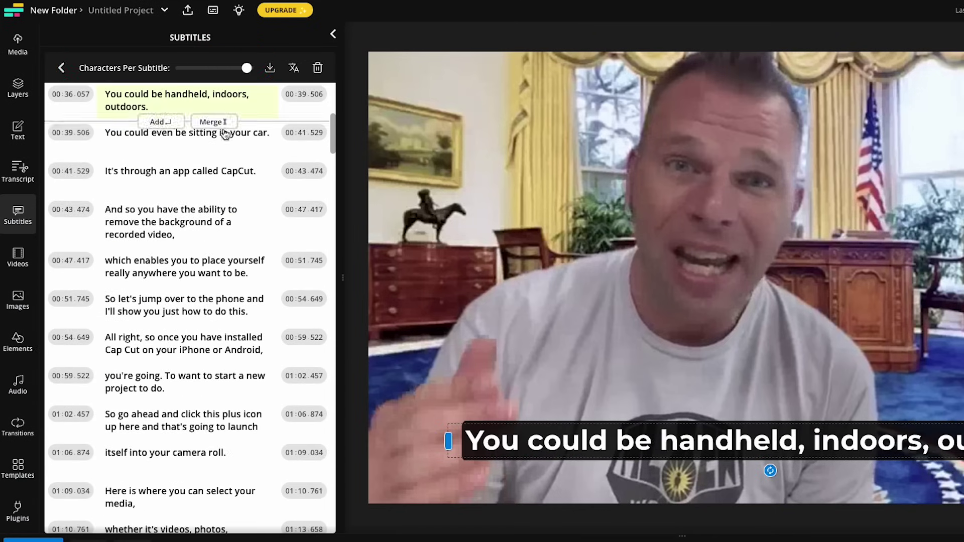
pyautogui.press('BackSpace')
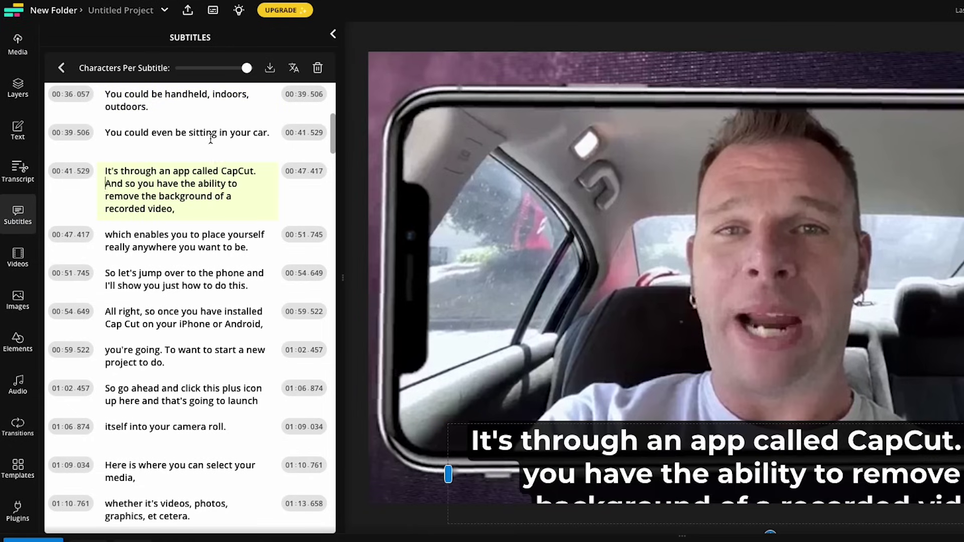
pyautogui.moveTo(247, 68); pyautogui.dragTo(179, 73)
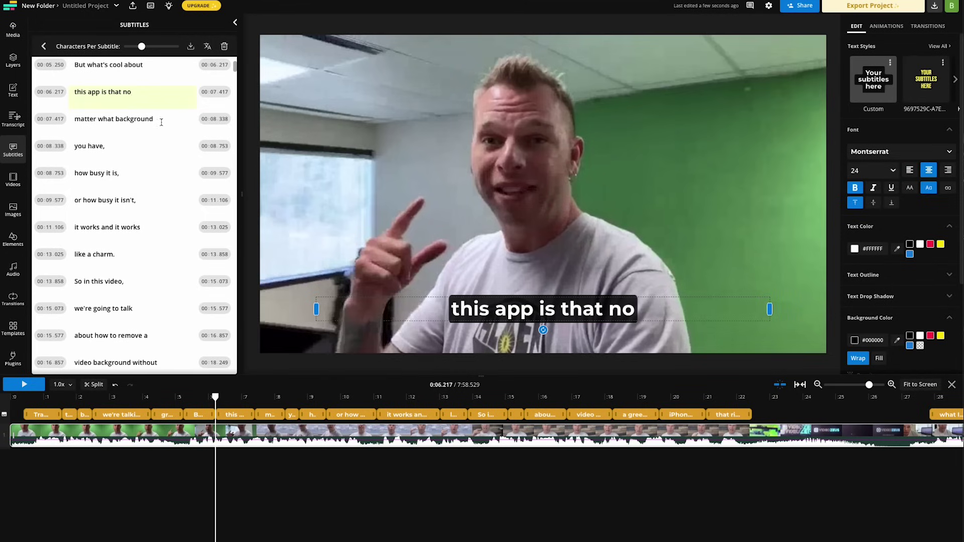
pyautogui.click(163, 119)
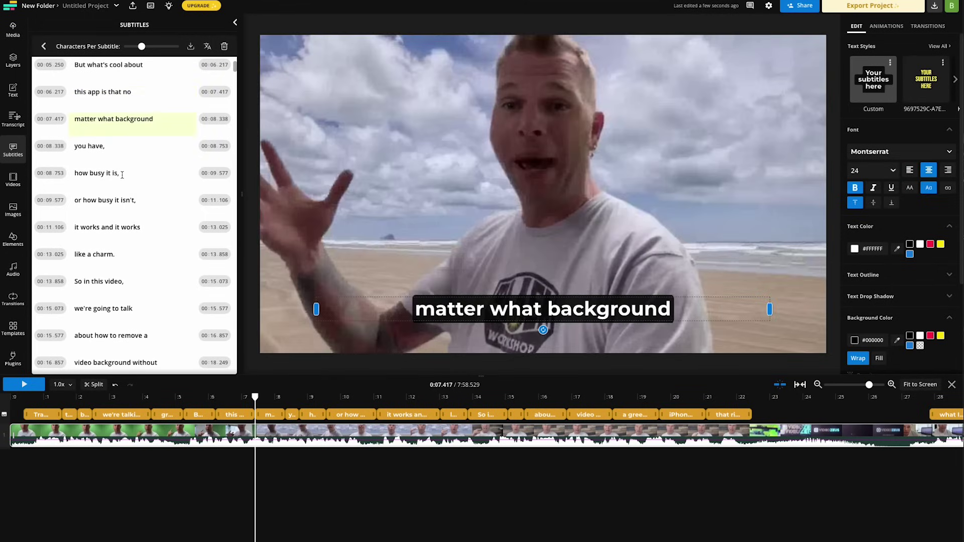
pyautogui.click(122, 174)
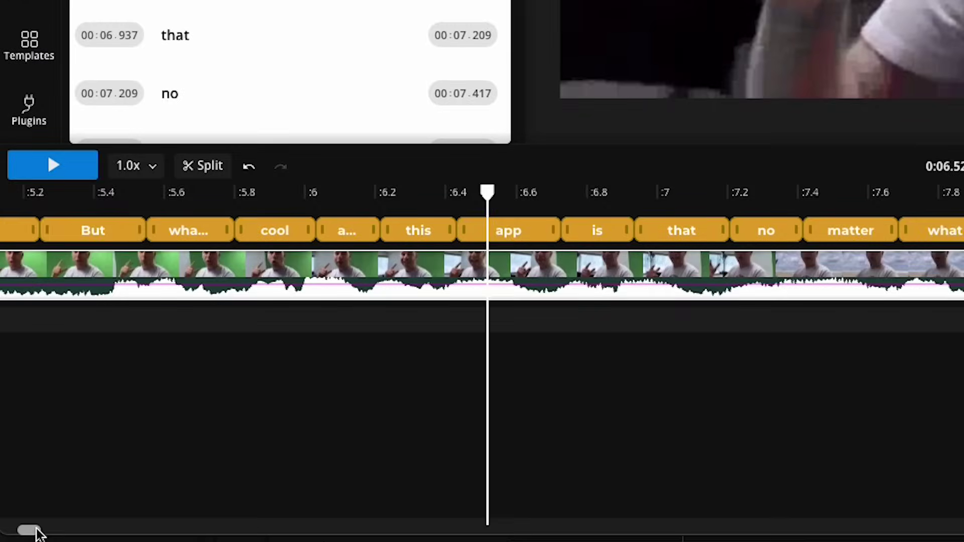
# - Return to the 1-second mark and select the opening 'Traditionally' subtitle for styling
pyautogui.moveTo(36, 527); pyautogui.dragTo(18, 528)
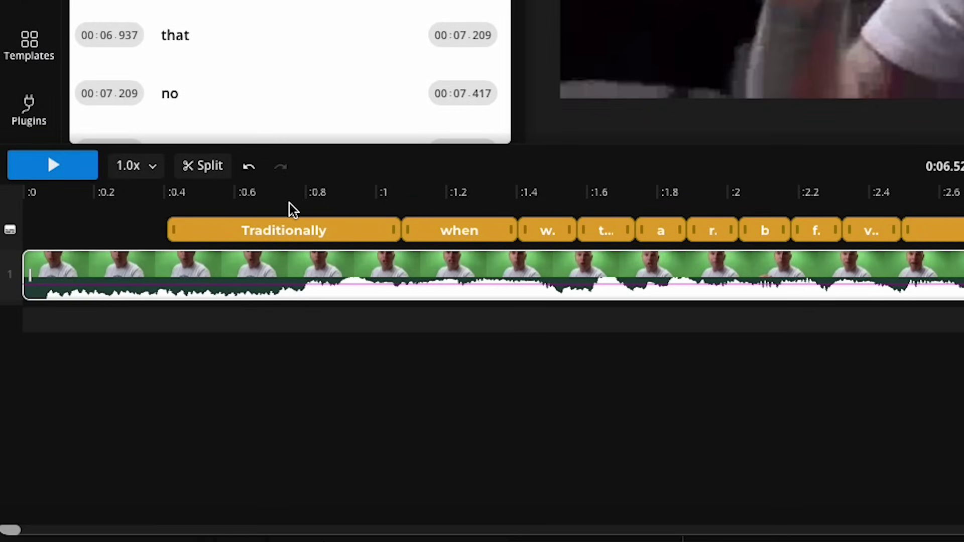
pyautogui.click(381, 196)
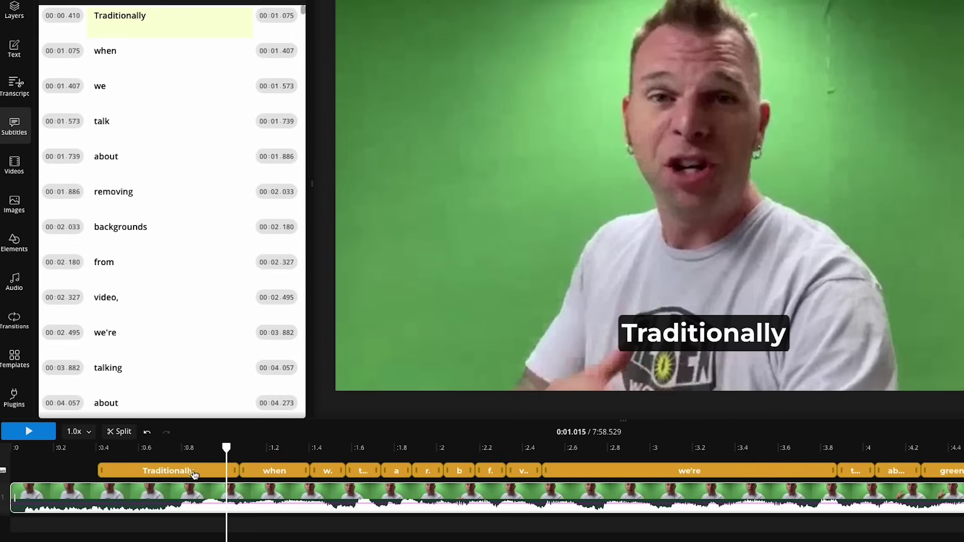
pyautogui.click(179, 475)
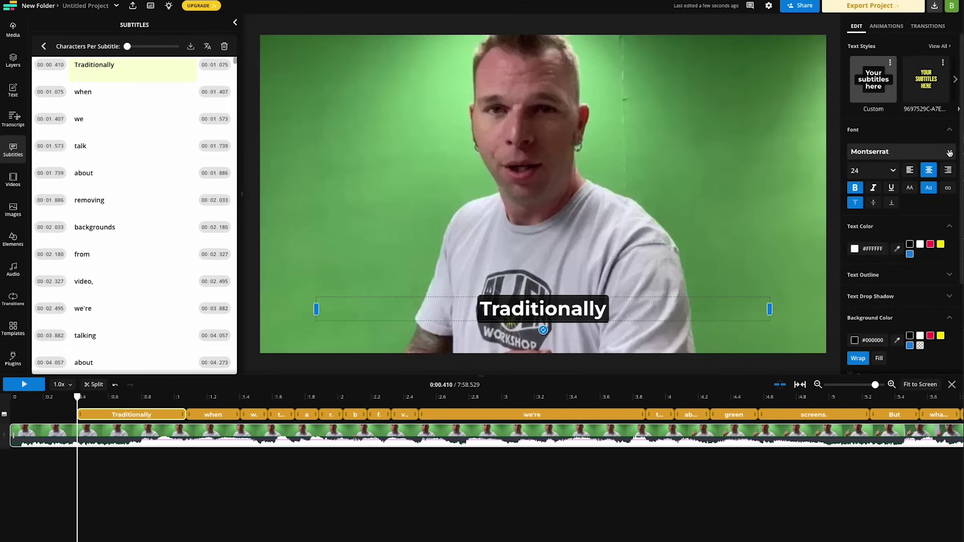
pyautogui.click(817, 310)
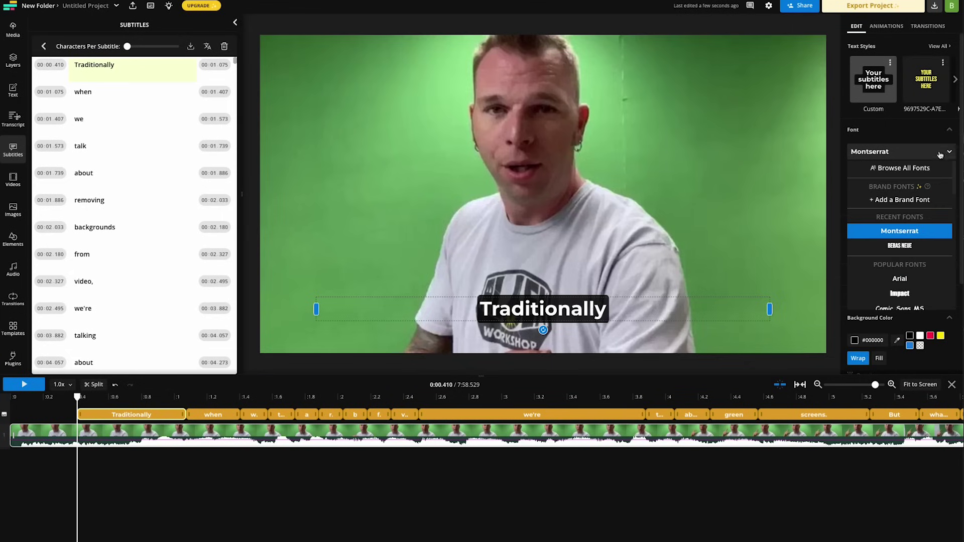
pyautogui.click(912, 232)
pyautogui.click(893, 171)
pyautogui.click(934, 248)
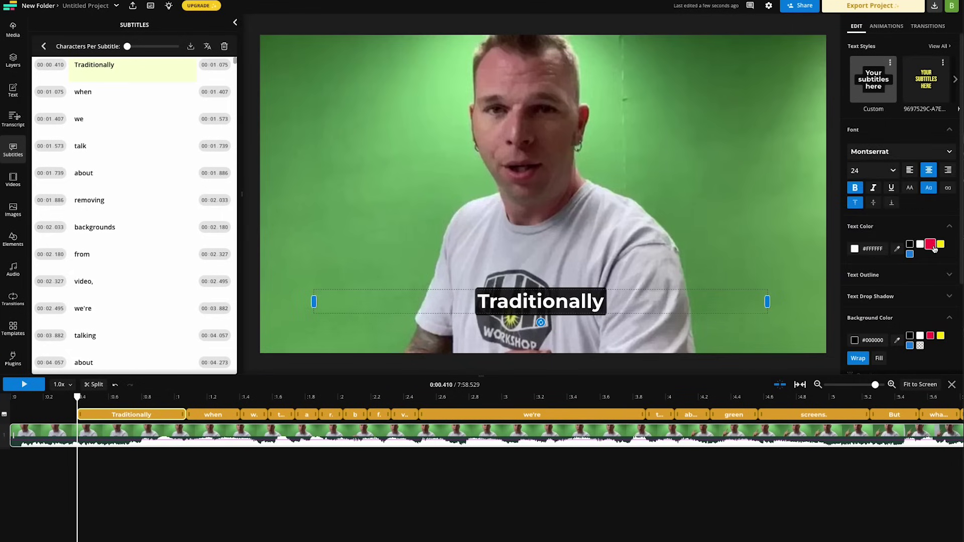
pyautogui.click(886, 26)
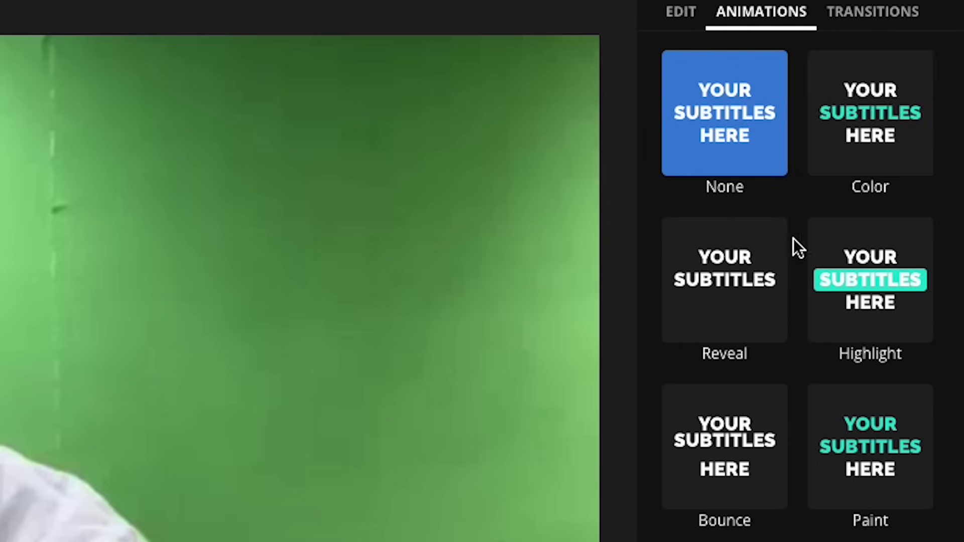
pyautogui.click(873, 11)
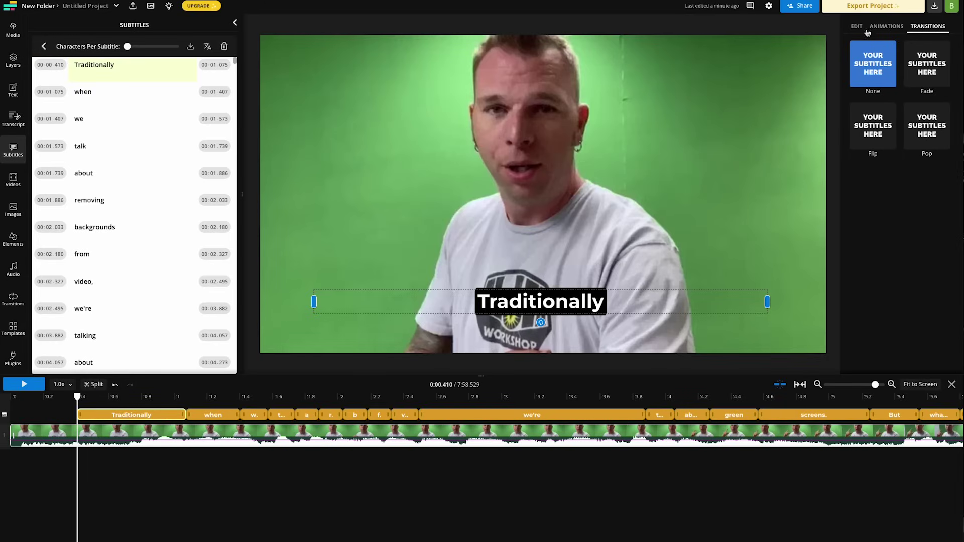
pyautogui.click(856, 25)
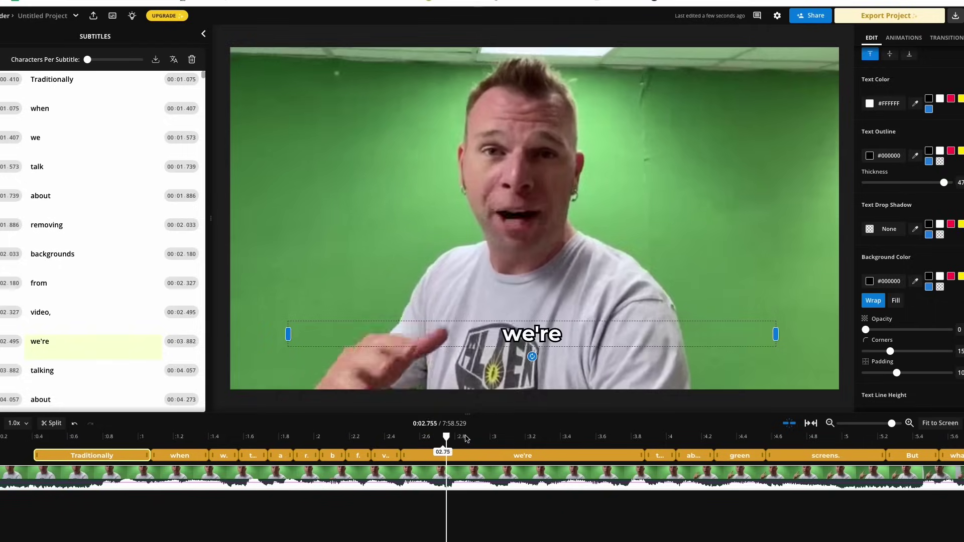
# - Scrub to about 4 seconds, make the subtitle colour red, and play a preview
pyautogui.moveTo(445, 436); pyautogui.dragTo(728, 436)
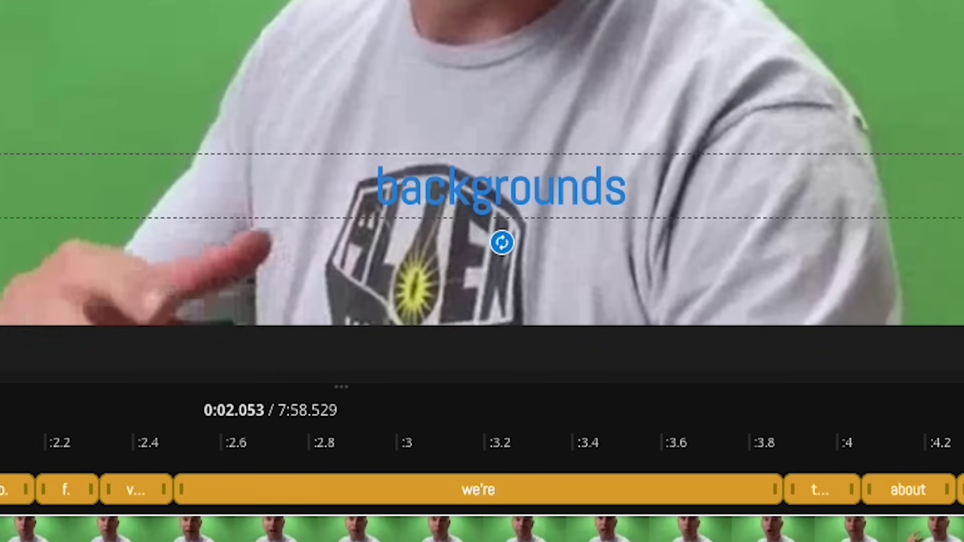
pyautogui.click(930, 245)
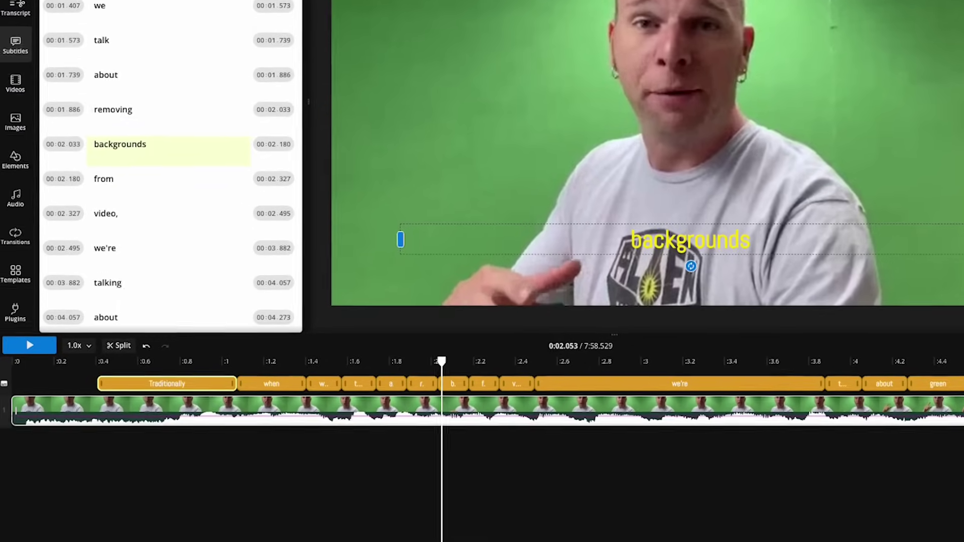
pyautogui.click(32, 322)
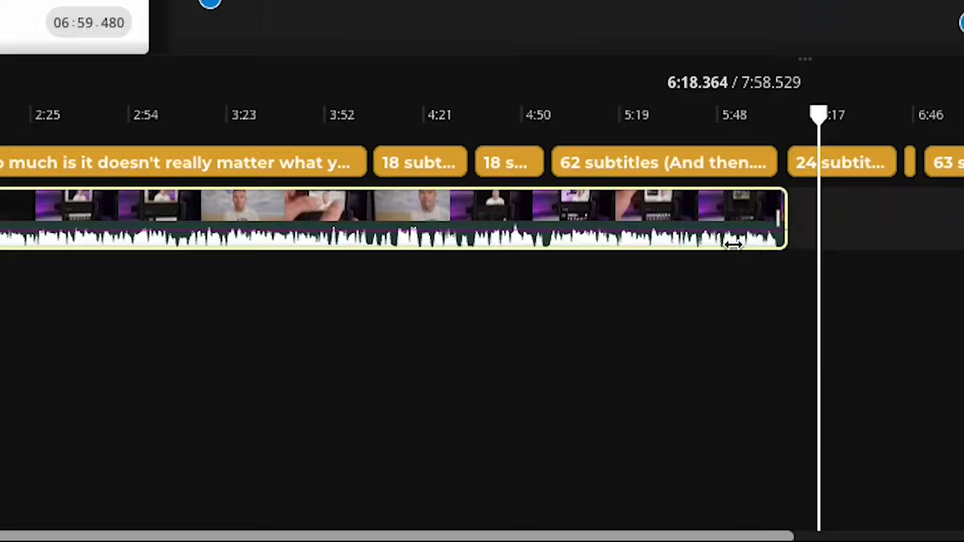
# - Trim the video clip's end on the timeline so the project runs 3:54
pyautogui.moveTo(786, 245); pyautogui.dragTo(329, 248)
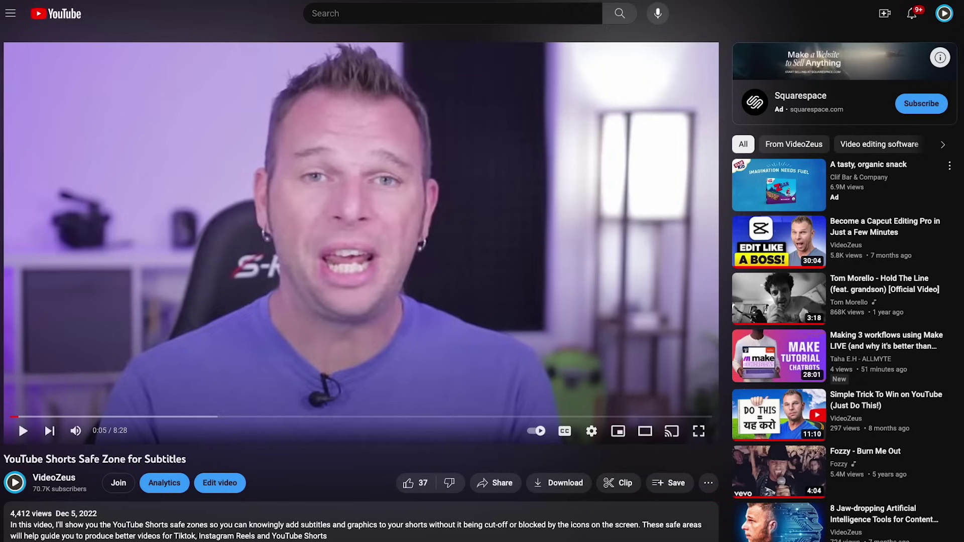
pyautogui.scroll(-3, 961, 89)
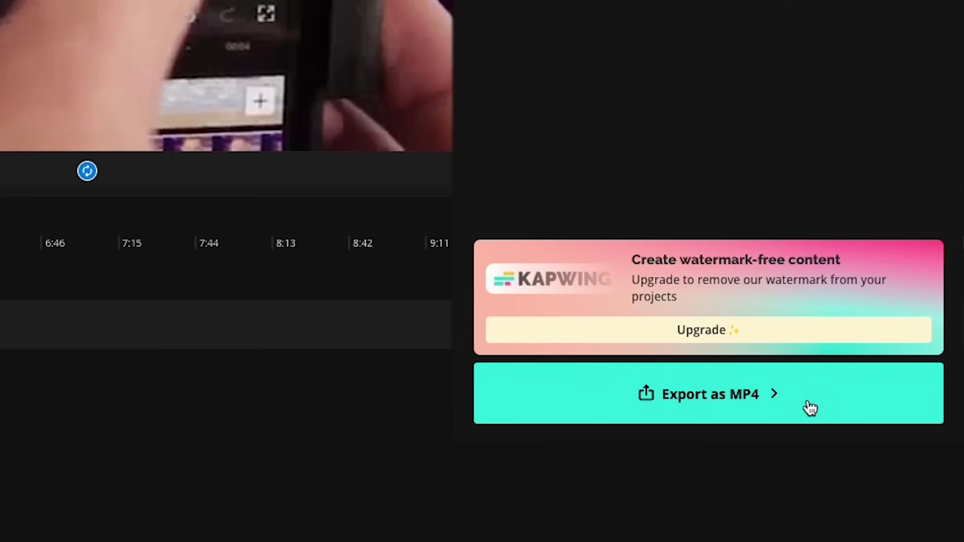
# - Export the project as an MP4 at auto 1280 x 720 resolution
pyautogui.click(810, 408)
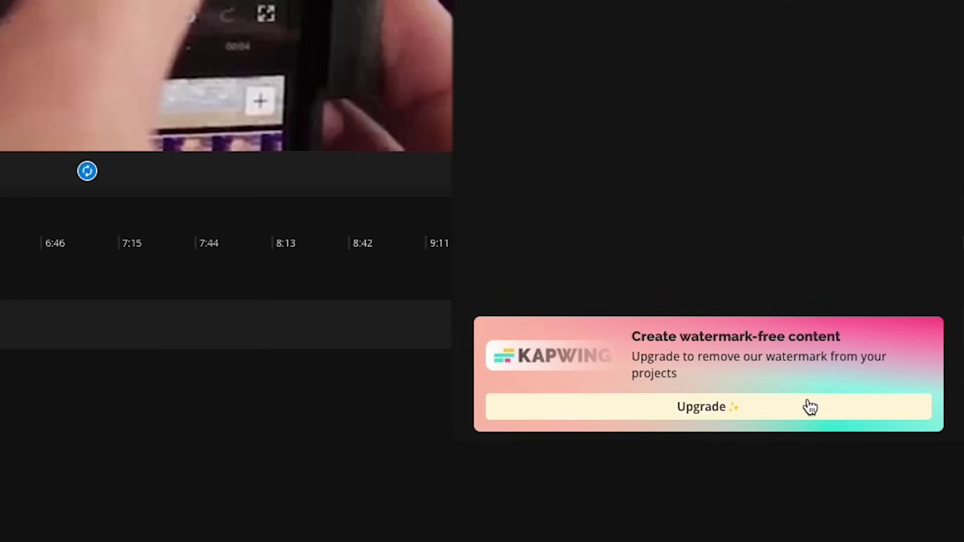